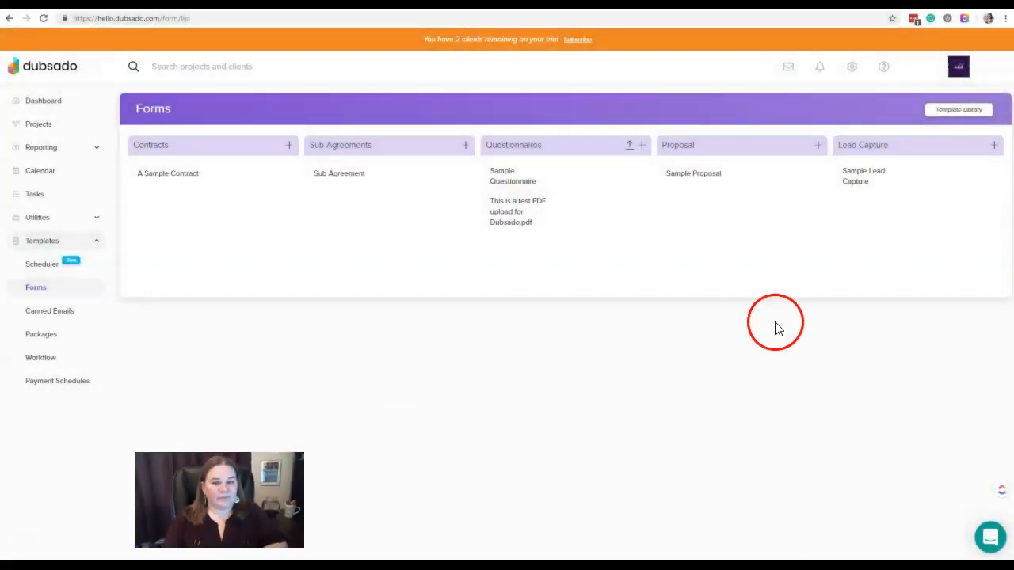
Open the Sample Lead Capture form for editing and go to its settings
left_click(866, 176)
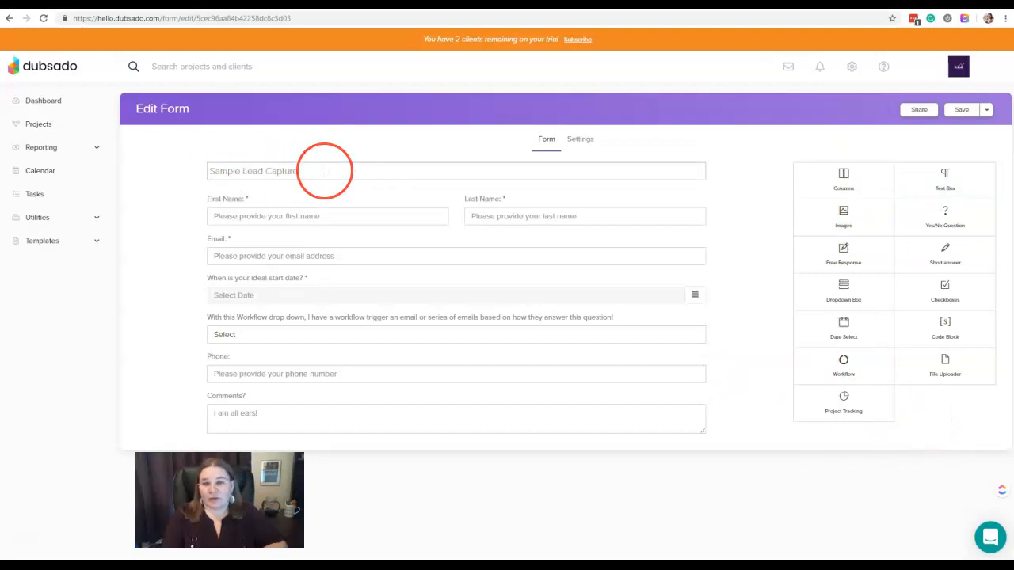
left_click(267, 170)
left_click(341, 172)
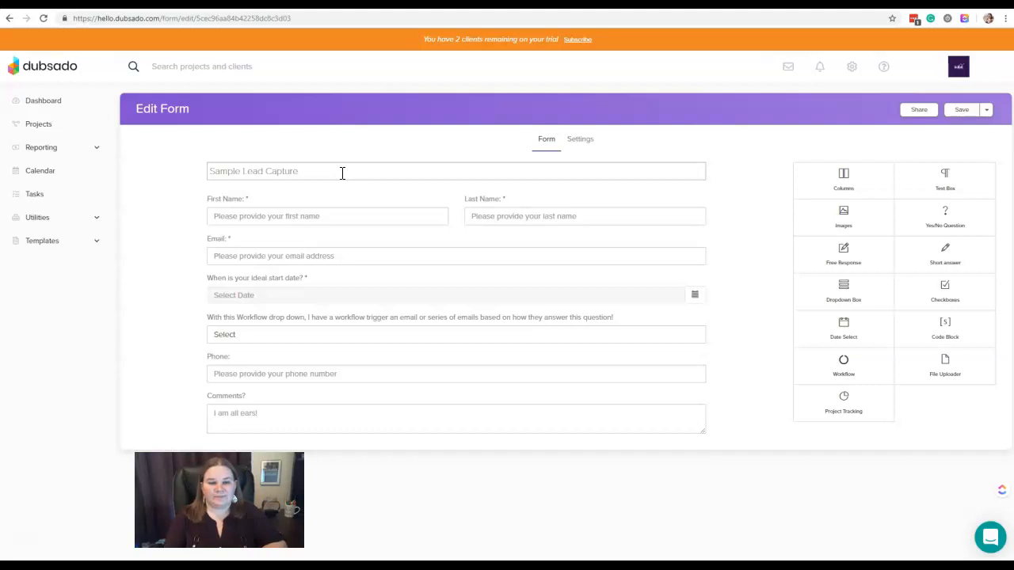
left_click(580, 139)
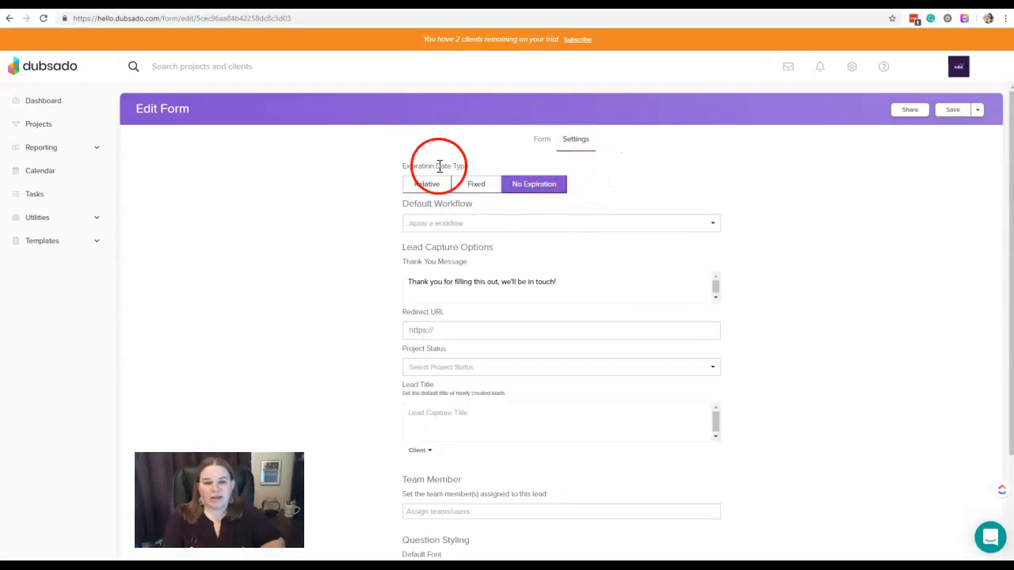
Examine the available default workflows and the form's thank-you message and redirect URL options
left_click(504, 225)
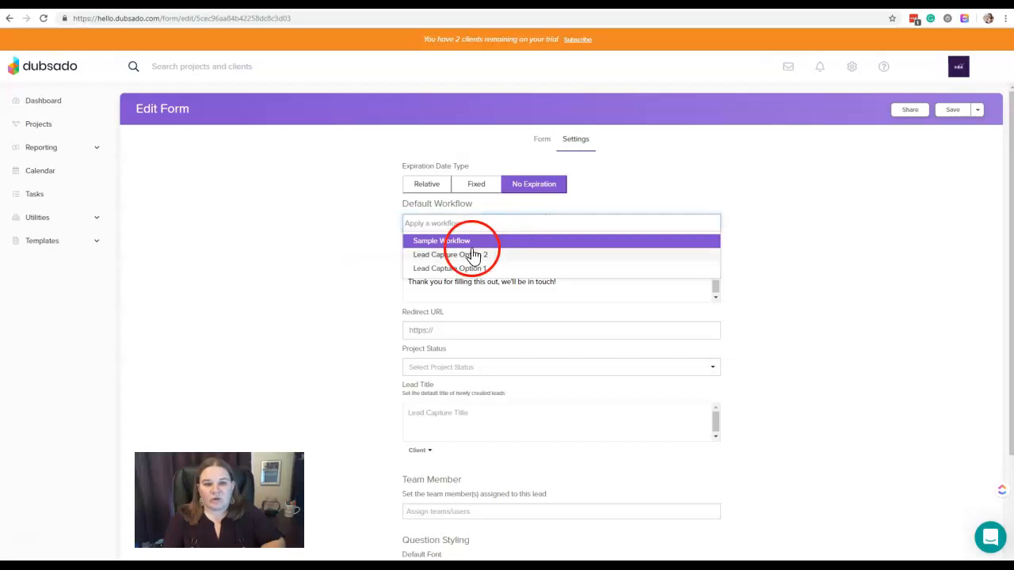
left_click(378, 235)
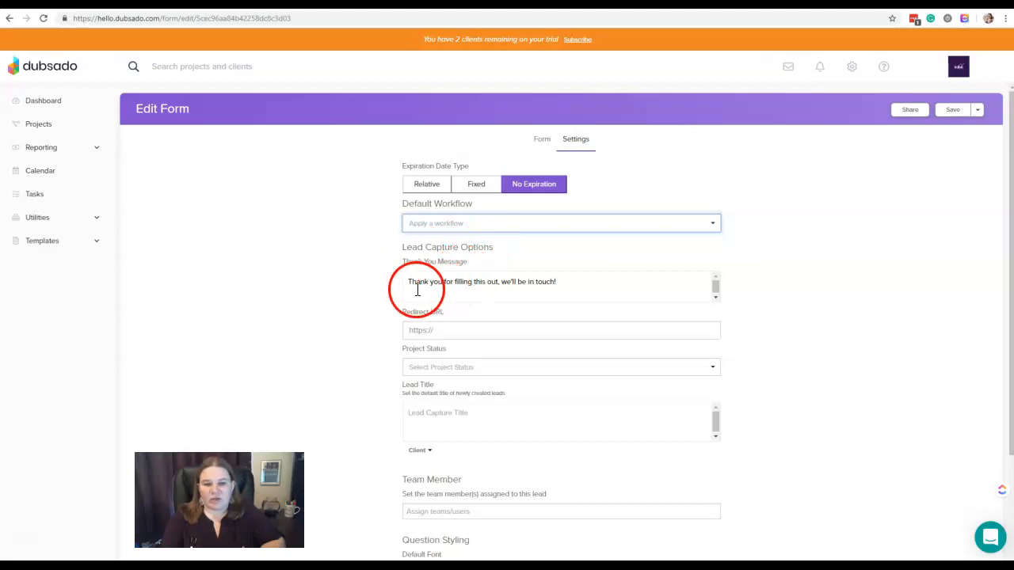
left_click_drag(566, 283, 403, 283)
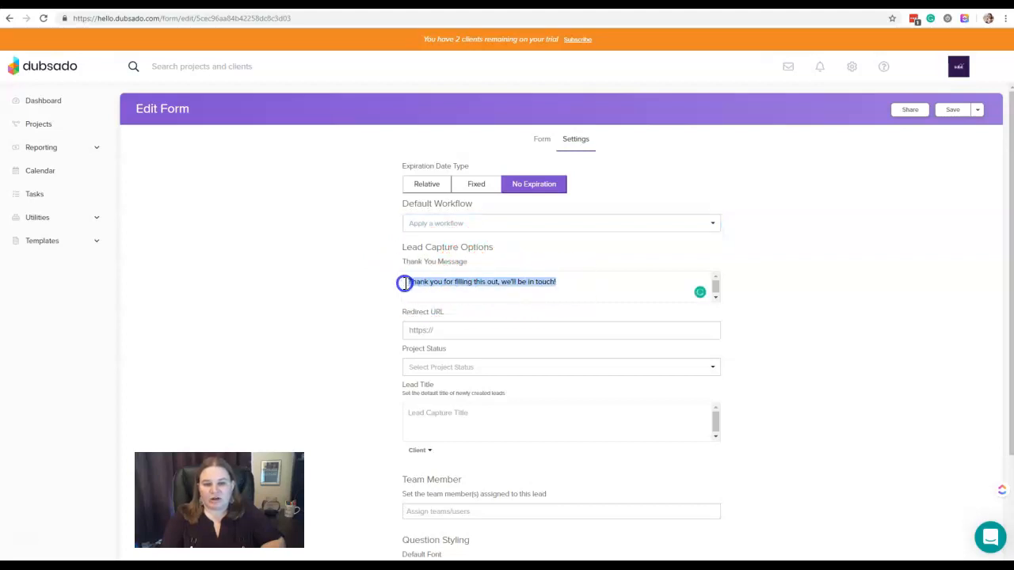
left_click(563, 283)
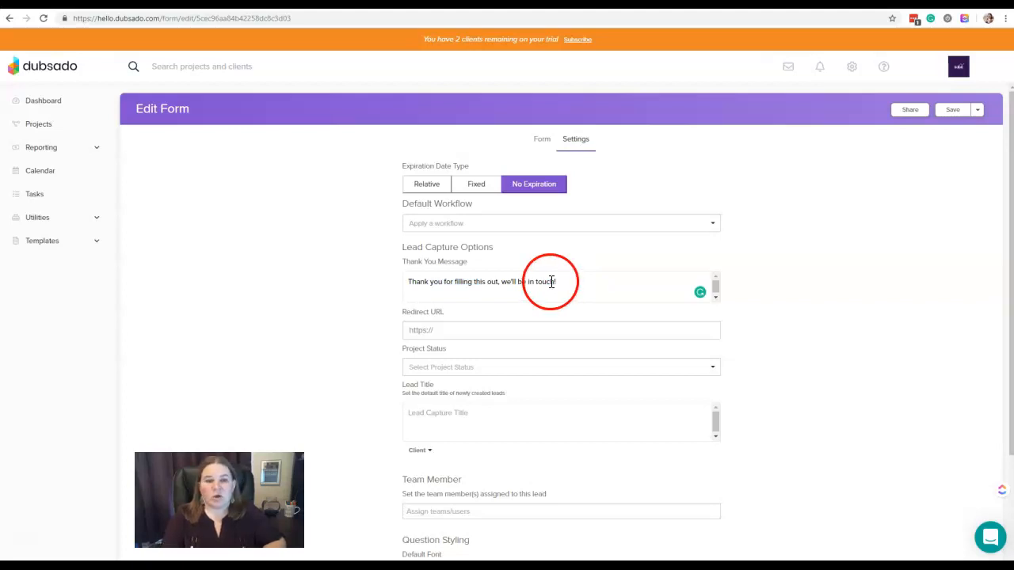
left_click(435, 330)
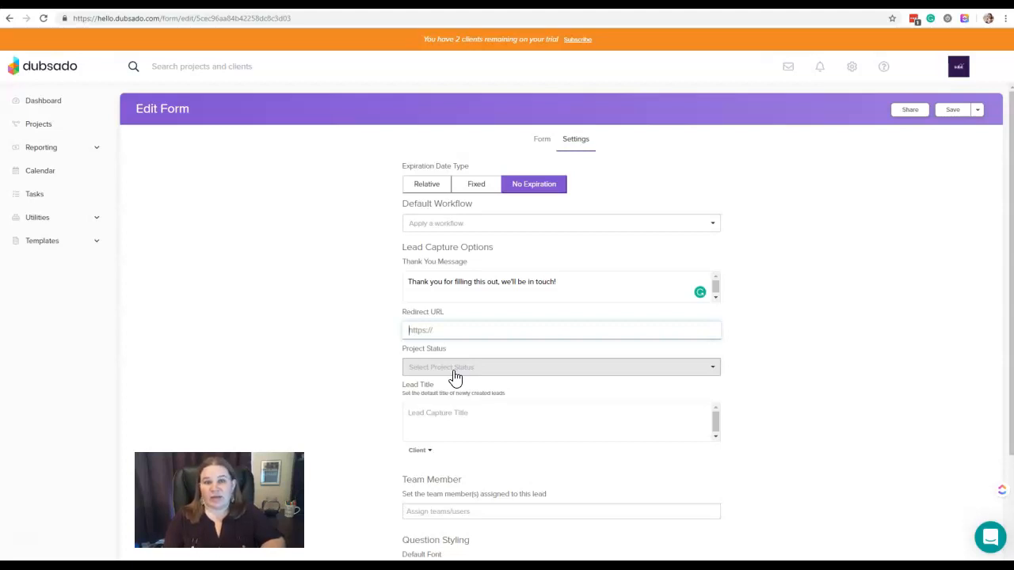
Set the project status to the lead status Initial Inquiry and the lead title to "New Lead - {{client.name}}" using the client full name smart field
left_click(507, 370)
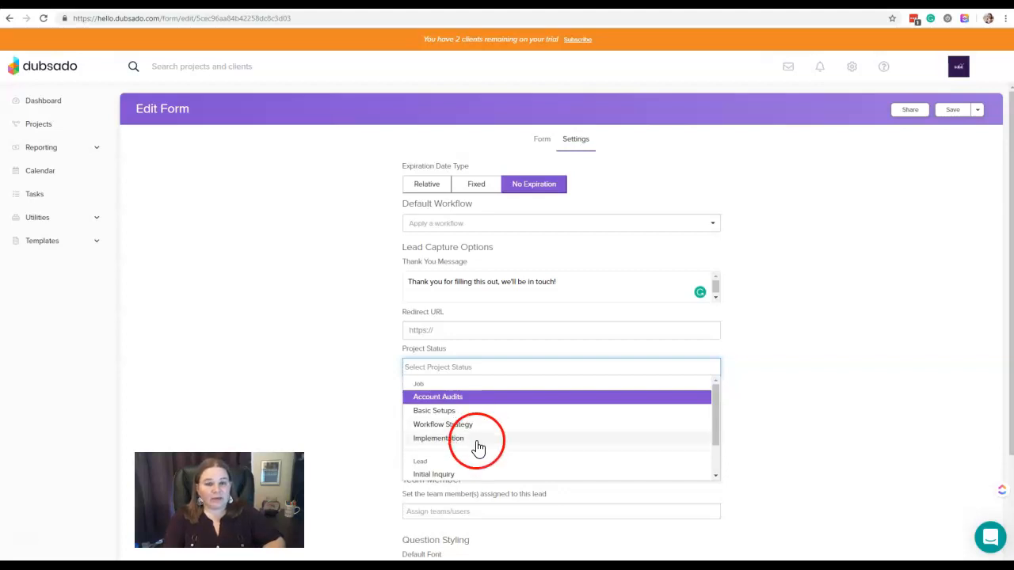
left_click(436, 475)
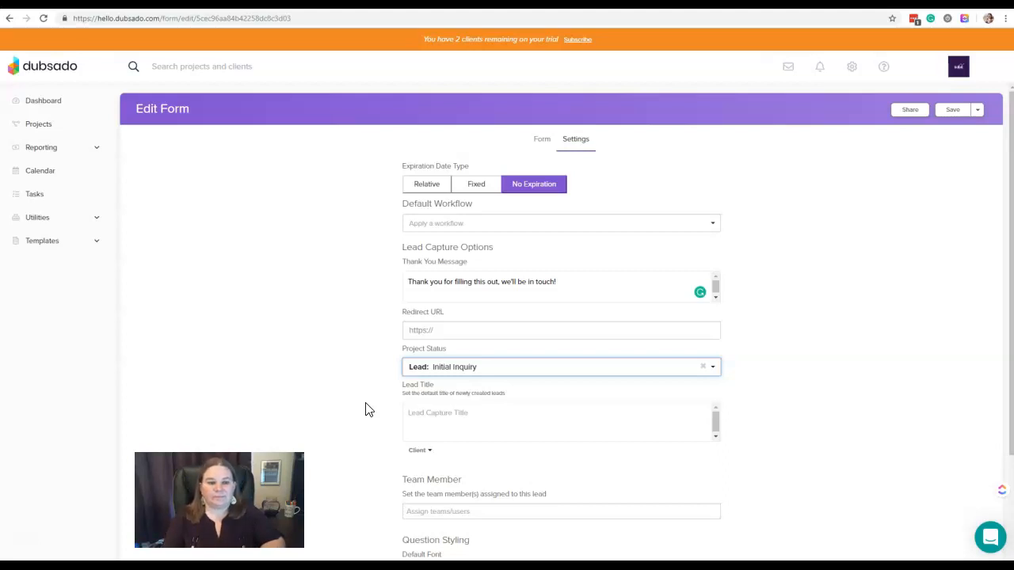
left_click(452, 416)
left_click(435, 422)
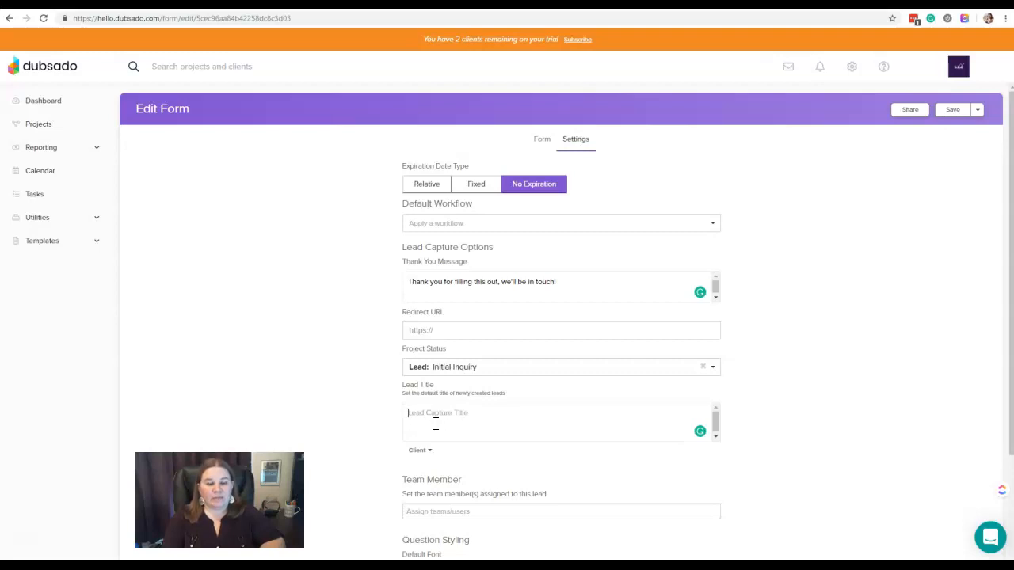
type("New Lead -")
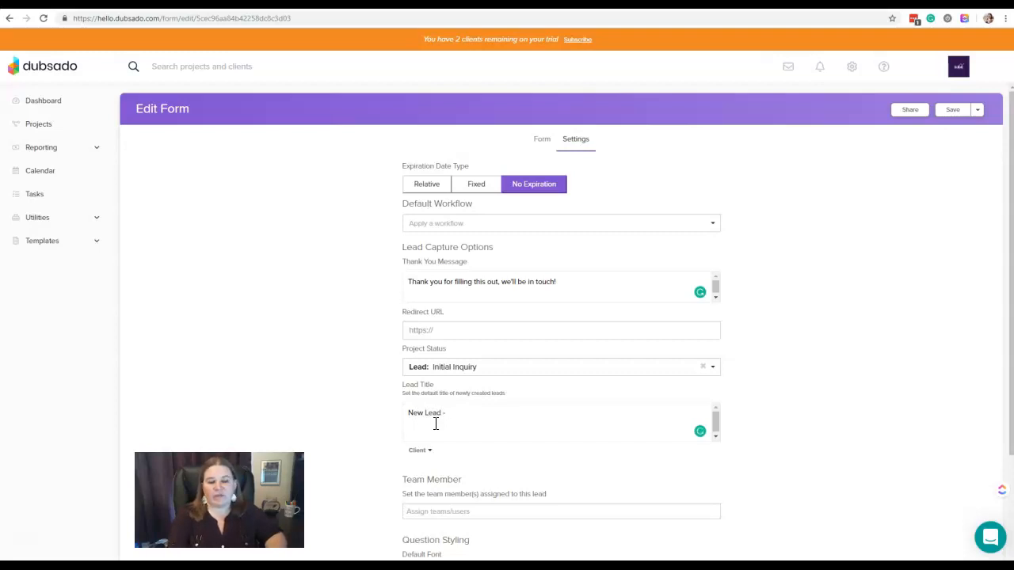
left_click(419, 450)
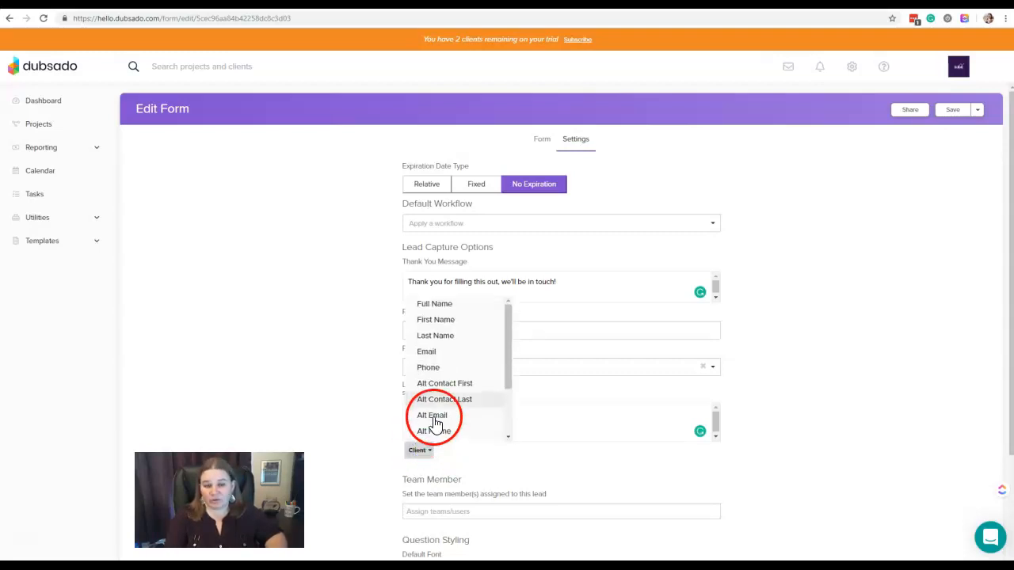
left_click(449, 307)
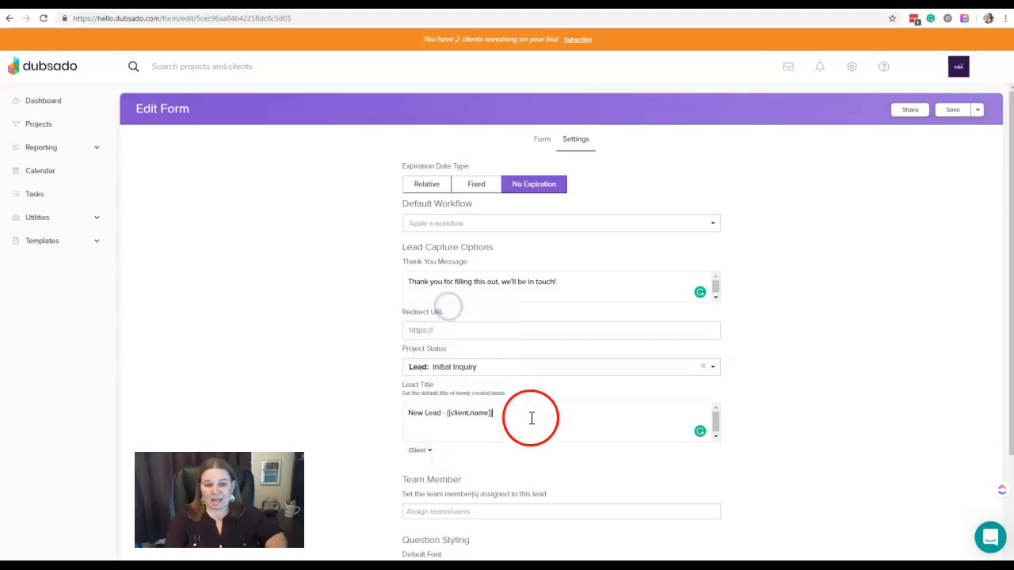
left_click(420, 451)
left_click(563, 401)
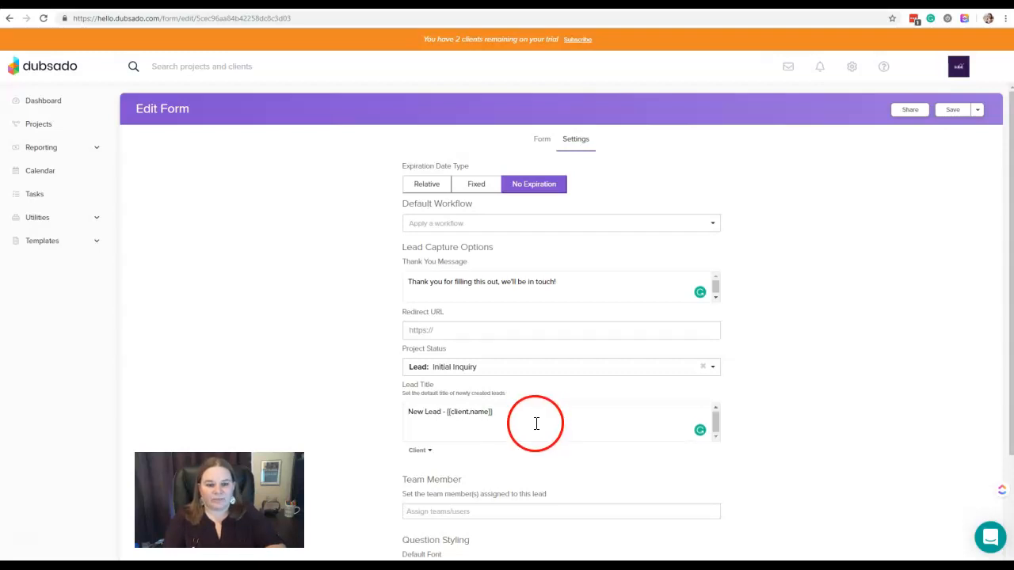
Examine the team member assignment and the default font and size choices for question styling
scroll(511, 531, "down", 2)
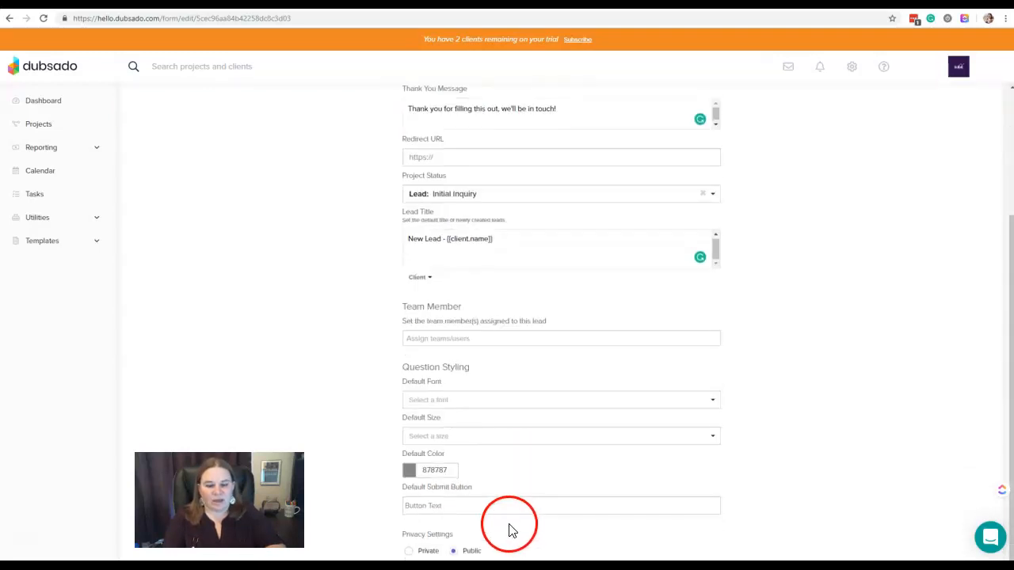
left_click(487, 341)
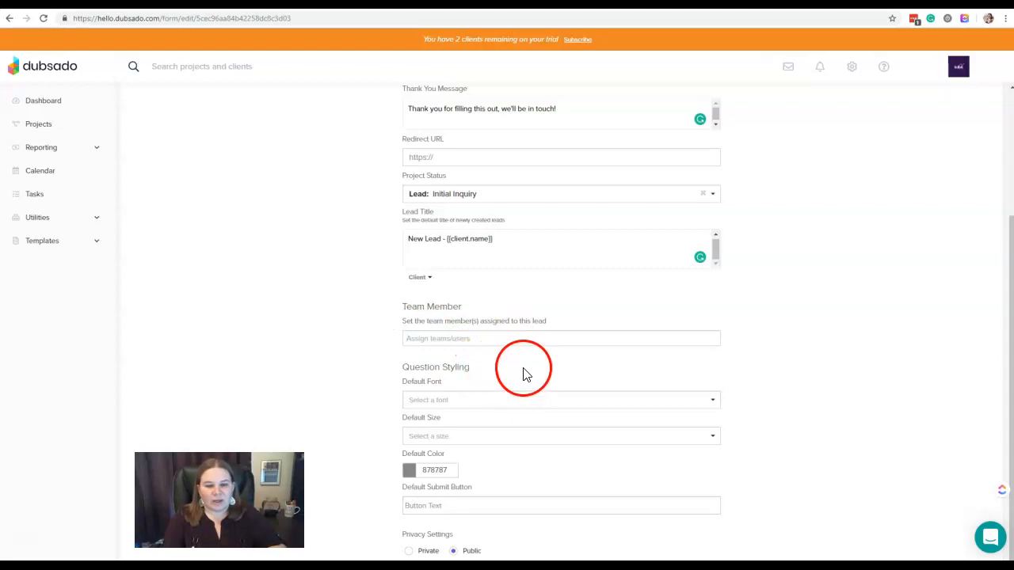
left_click(713, 402)
left_click_drag(715, 420, 718, 494)
left_click(744, 464)
left_click(716, 436)
left_click(743, 487)
Set the default question color to red CD3030
left_click(433, 470)
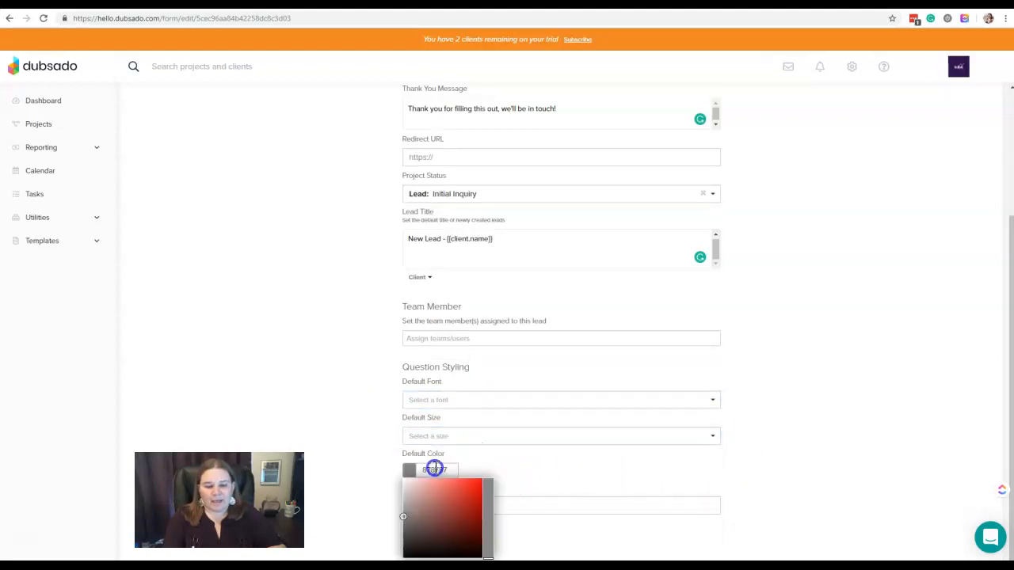
mouse_move(441, 499)
left_mouse_down()
mouse_move(430, 526)
mouse_move(458, 507)
mouse_move(421, 496)
mouse_move(451, 526)
mouse_move(464, 494)
left_mouse_up()
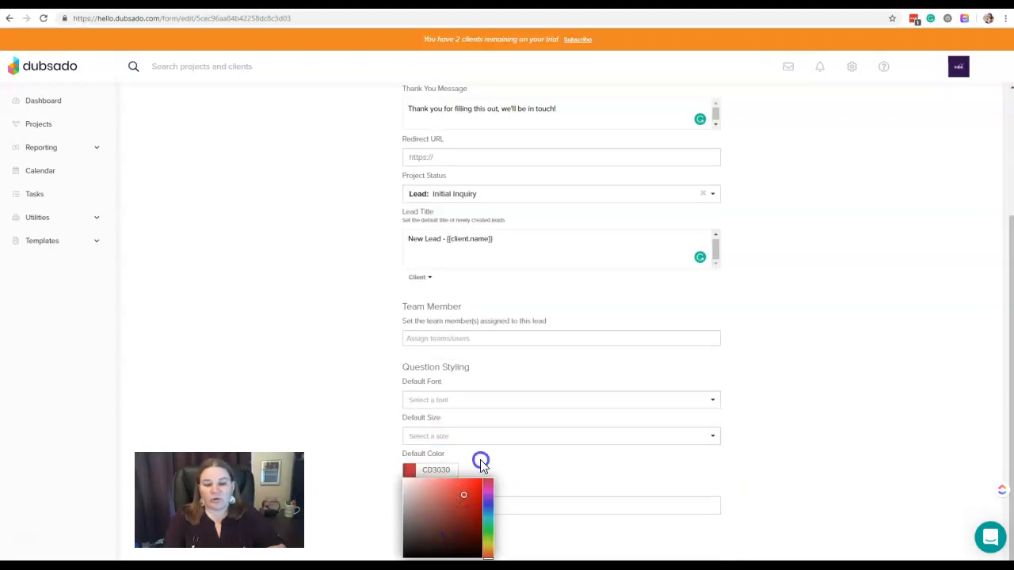
left_click(481, 461)
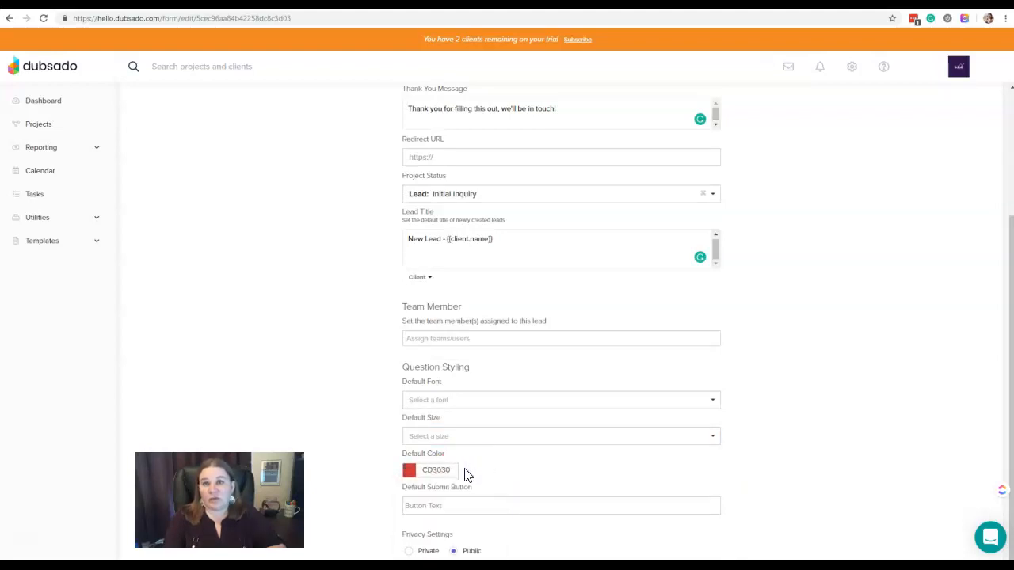
left_click(450, 471)
left_click(487, 471)
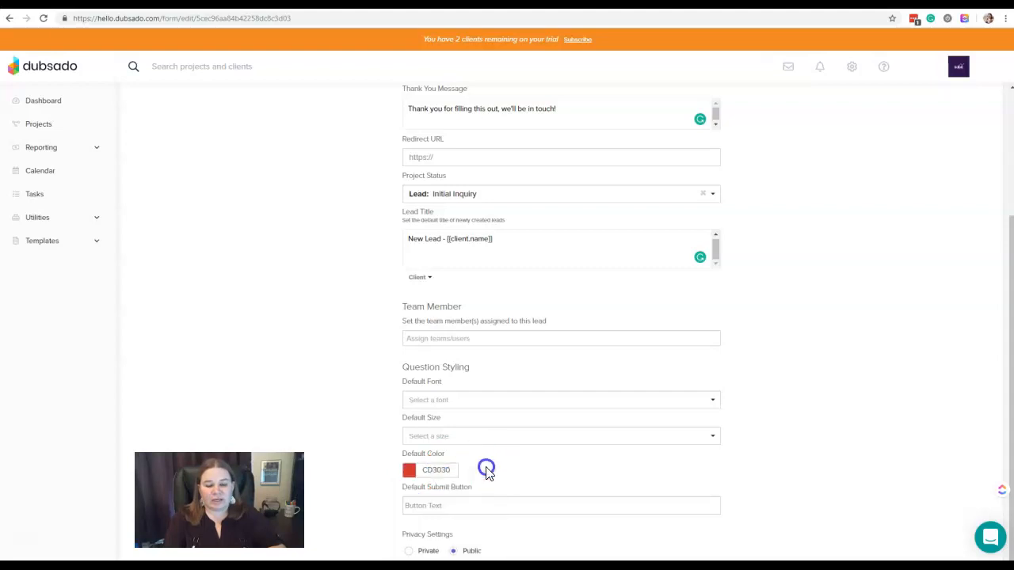
Review the default submit button text field and the form's privacy settings
left_click(507, 487)
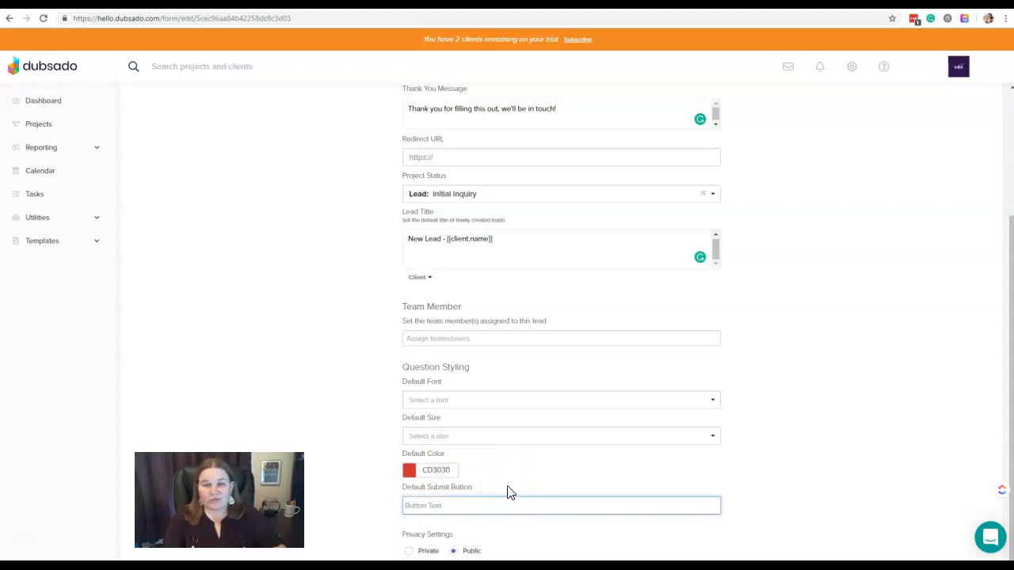
left_click(486, 507)
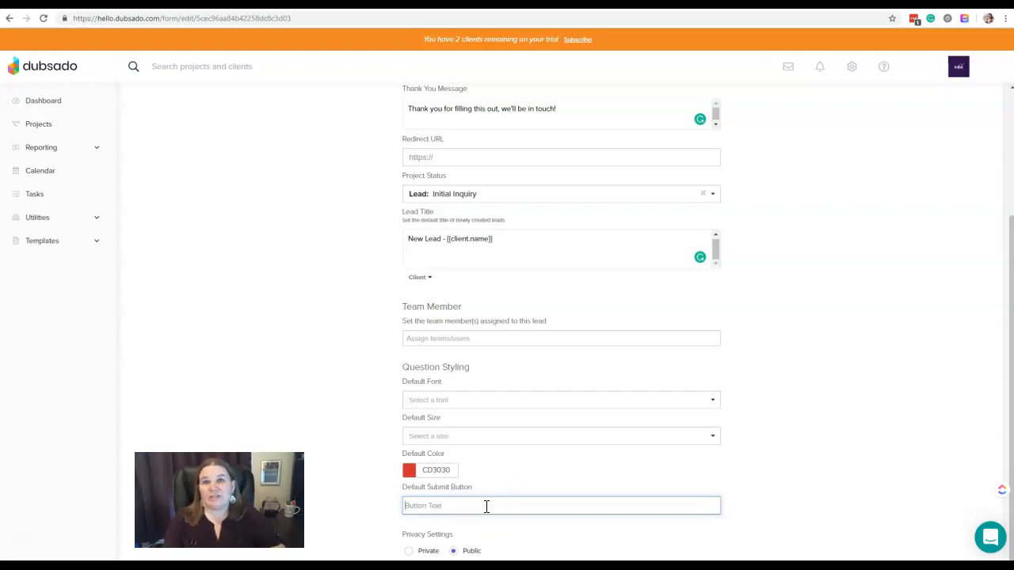
left_click(487, 506)
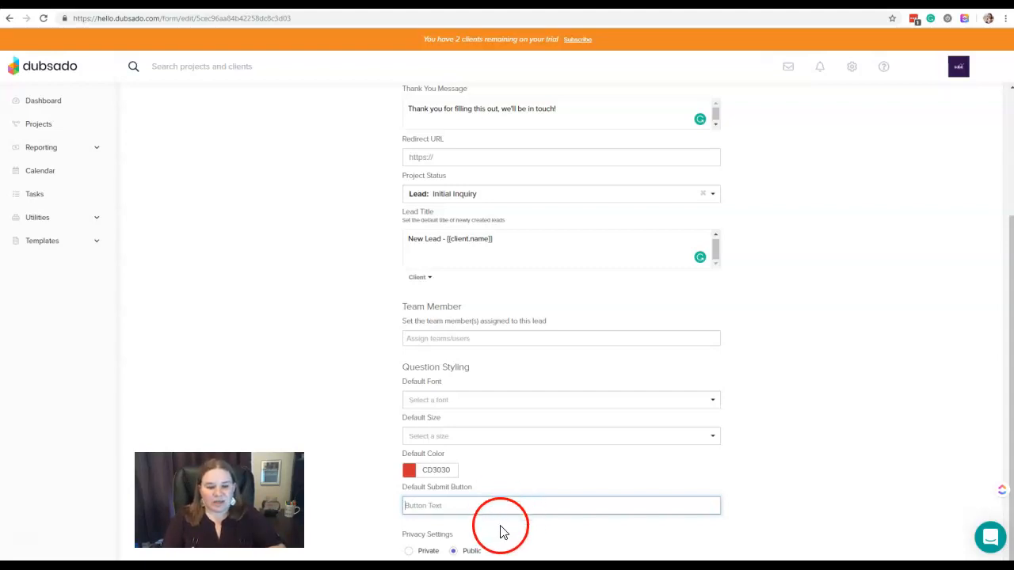
left_click(472, 555)
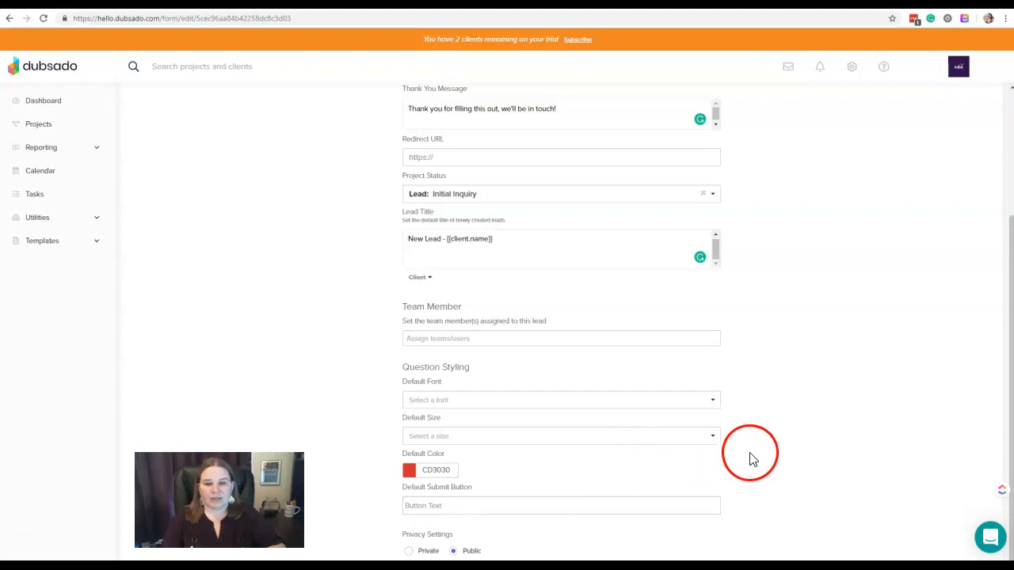
Examine the form's saving options, including Save and Close, Save As, and Save and Preview
scroll(754, 458, "up", 3)
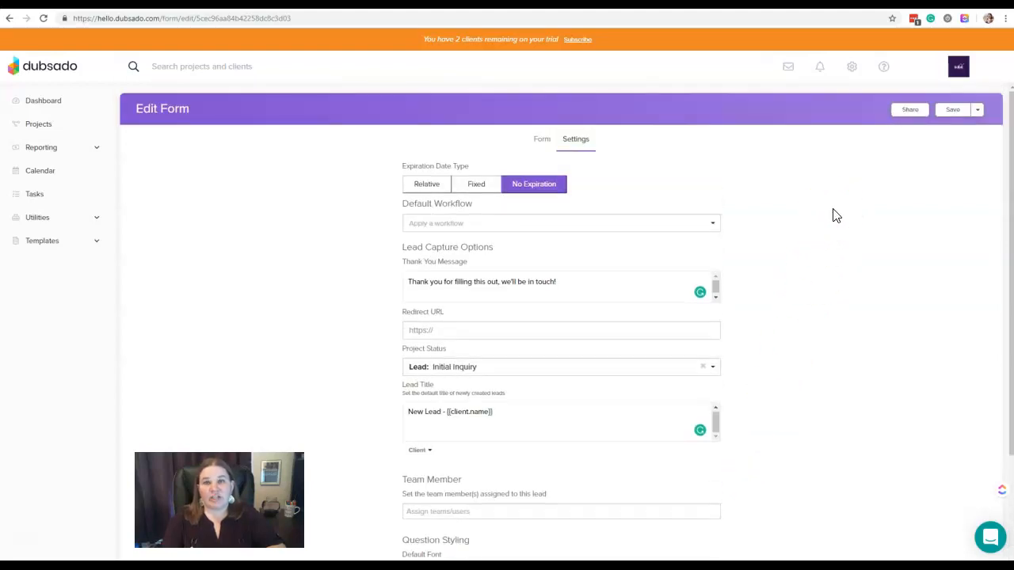
left_click(954, 111)
left_click(982, 117)
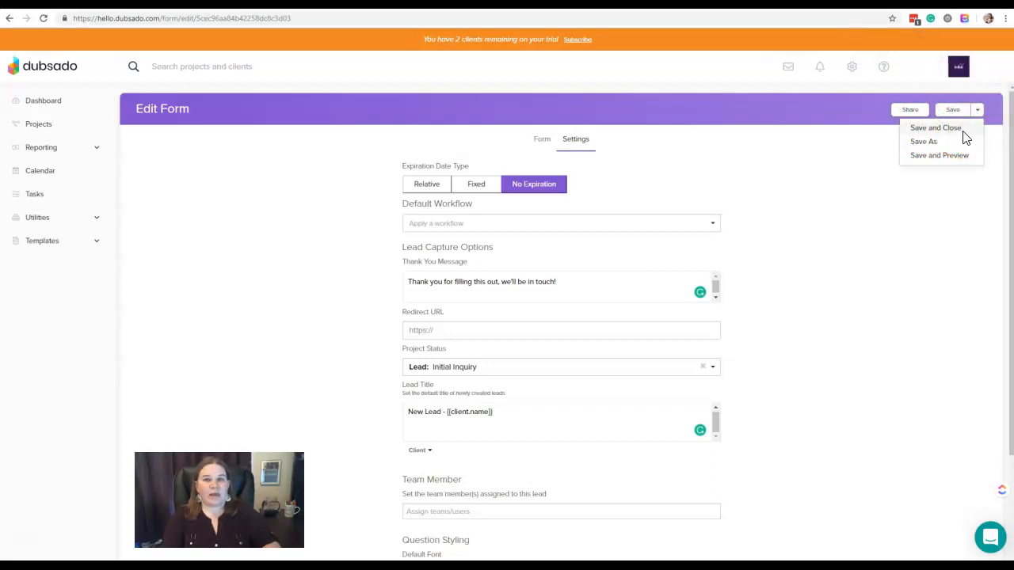
left_click(946, 144)
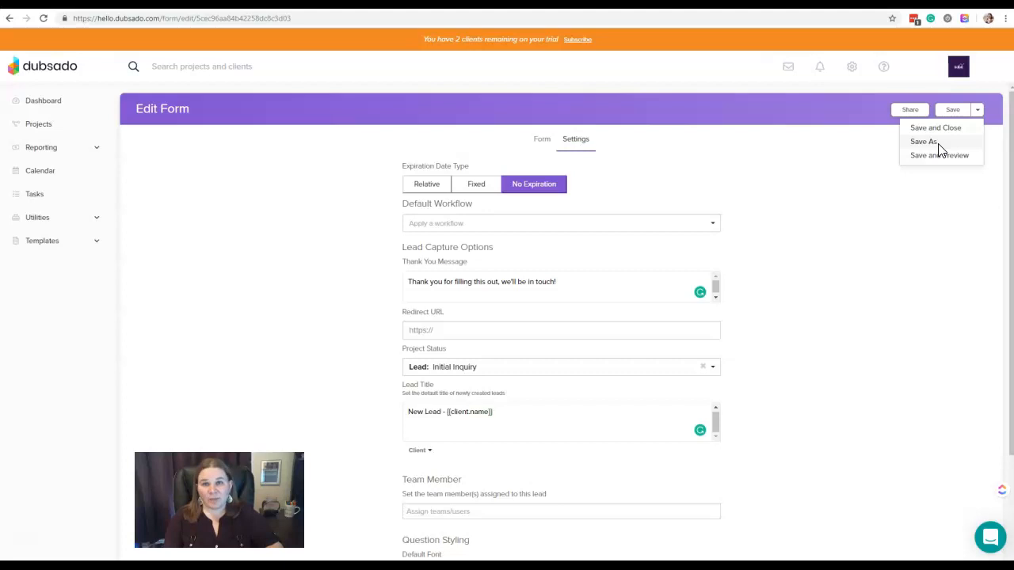
left_click(940, 150)
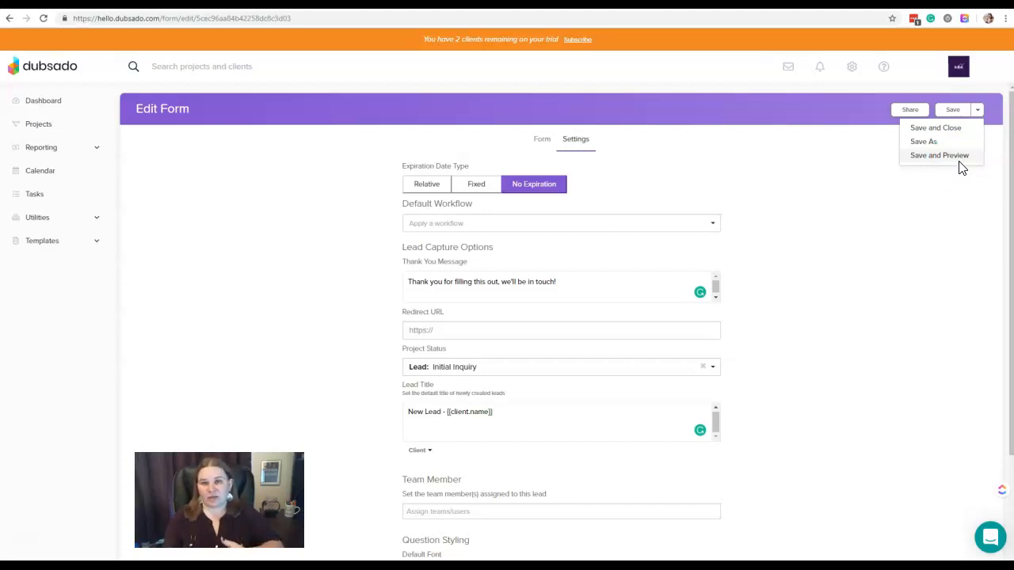
left_click(948, 190)
left_click(920, 143)
View the lead capture's iframe embed code and direct link in the sharing options, and close them
left_click(911, 111)
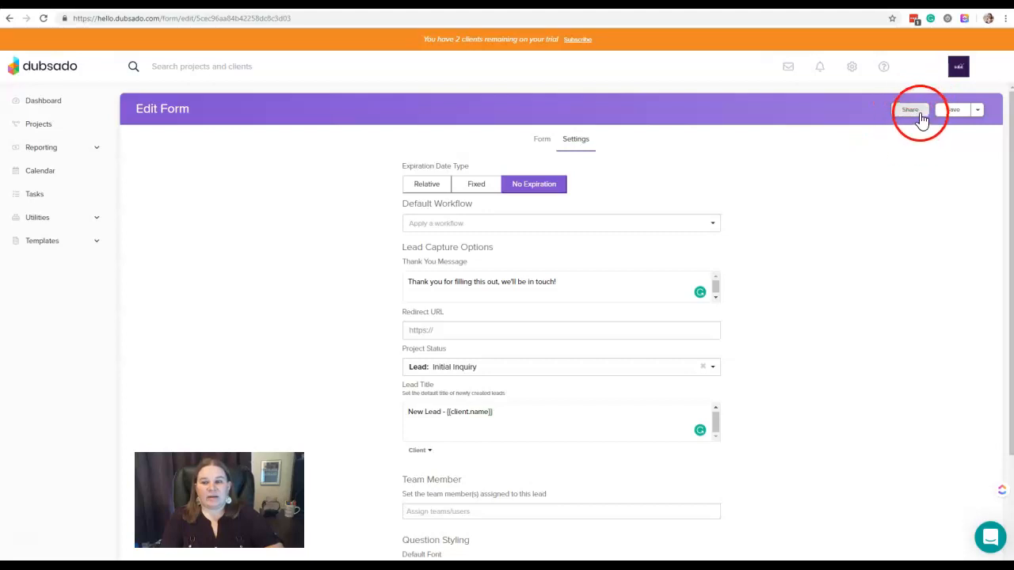
left_click(913, 109)
left_click(507, 227)
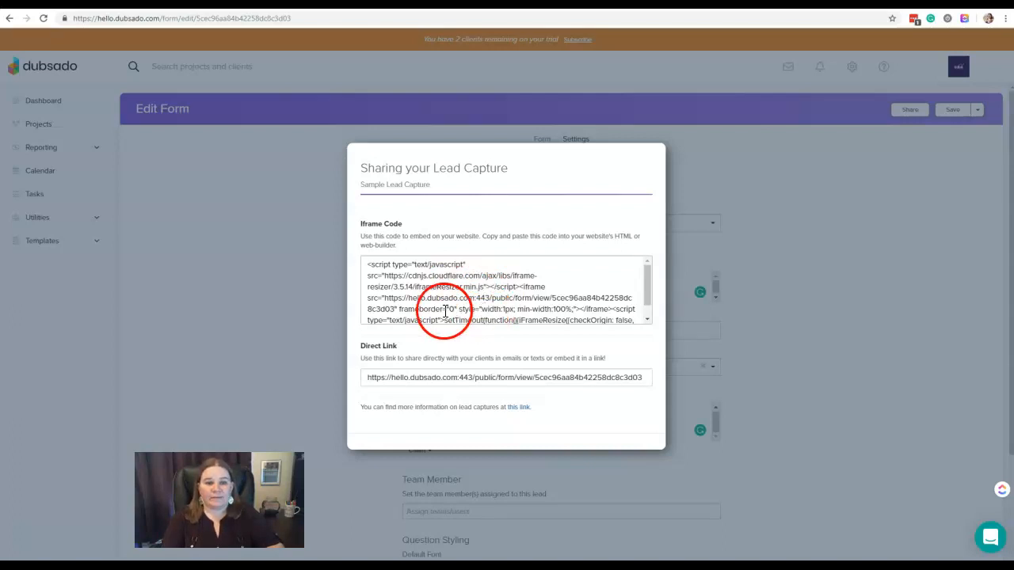
left_click(306, 282)
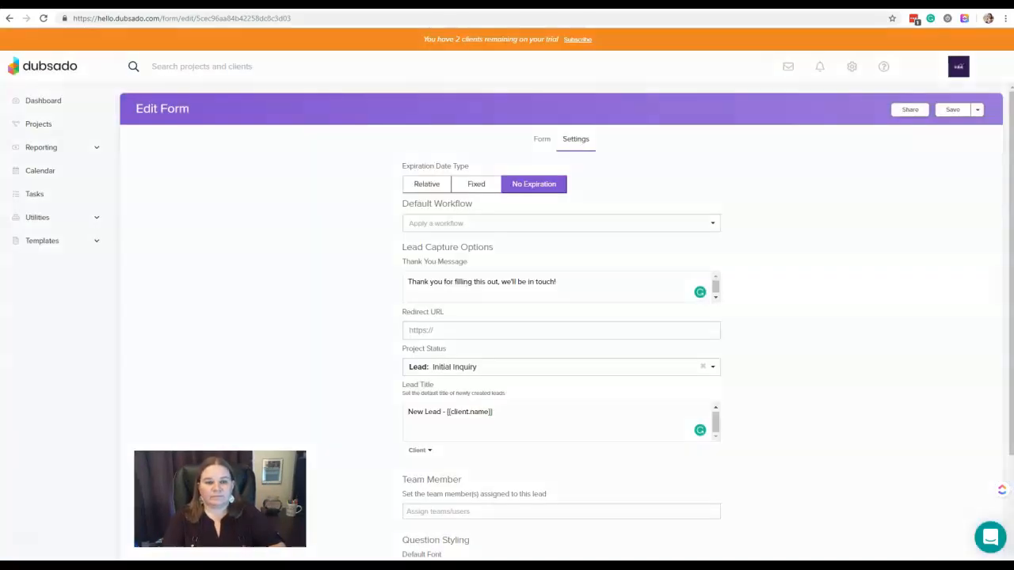